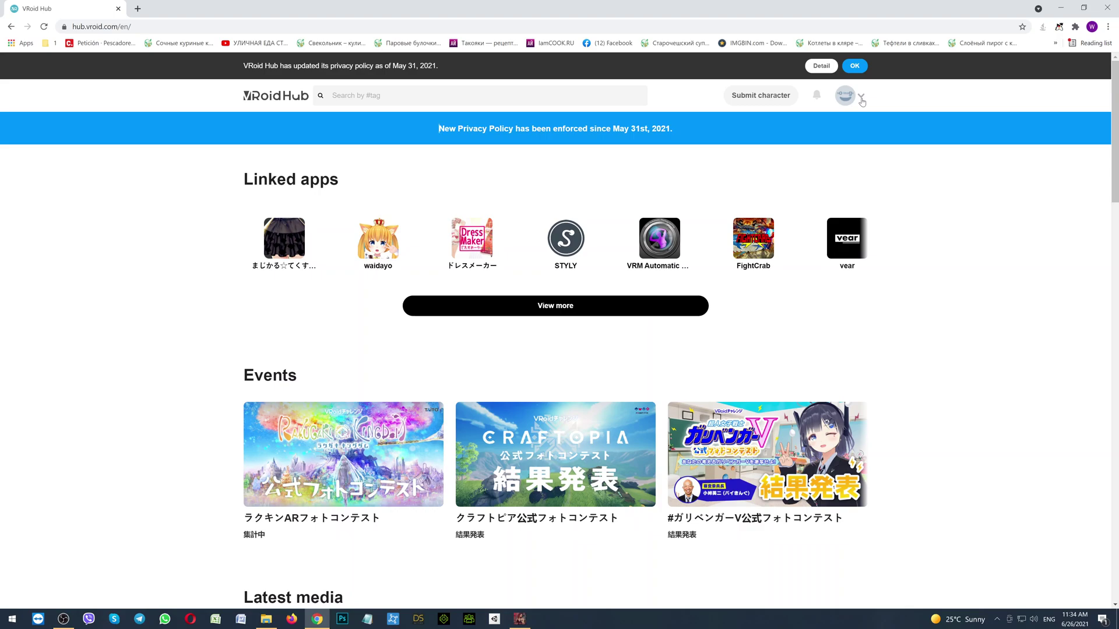
Step: Check the account's own characters page, followed by the page of characters the account has liked
click(861, 97)
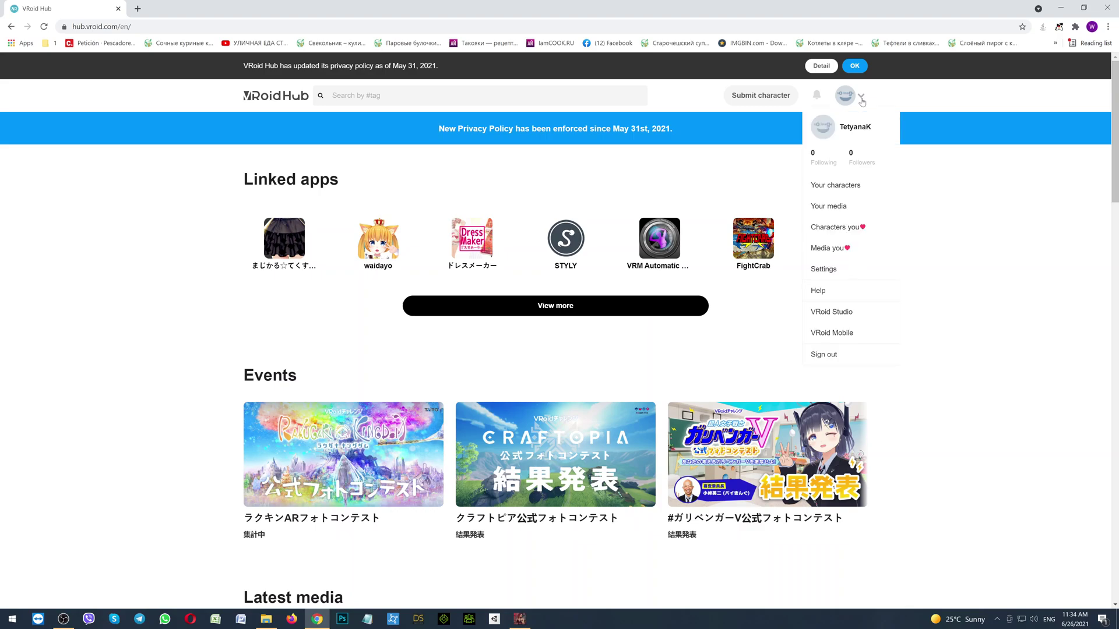
click(855, 186)
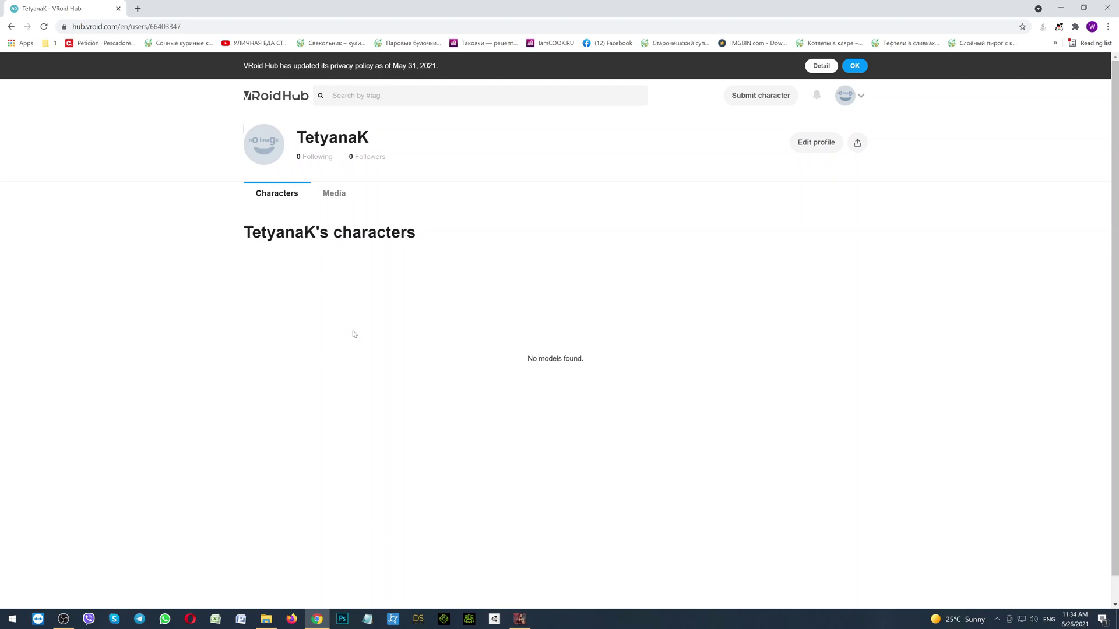
click(861, 100)
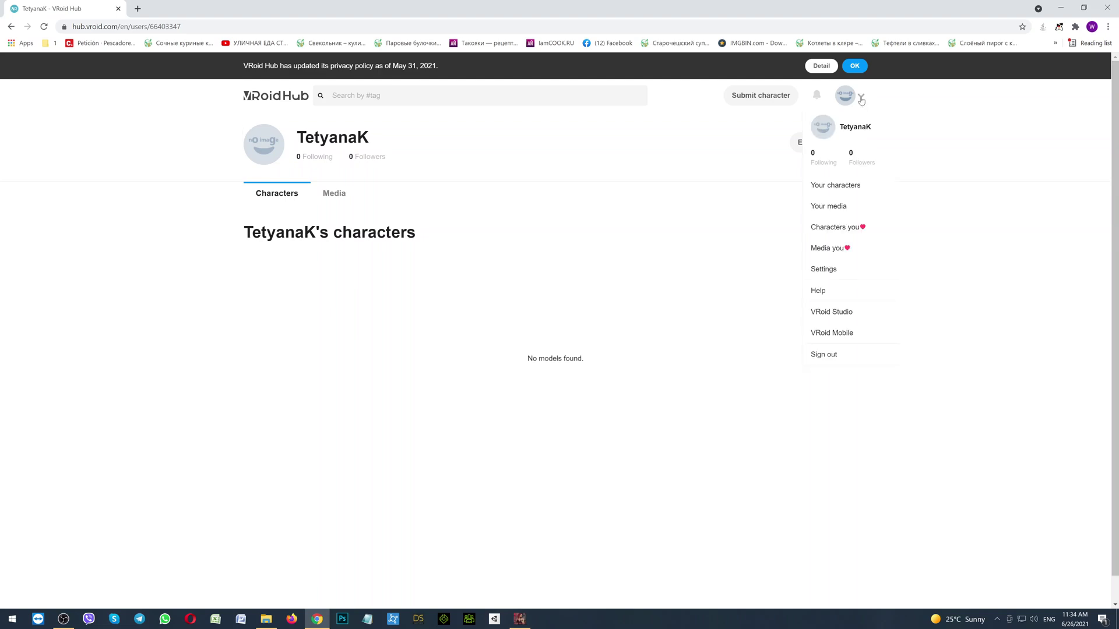
click(836, 229)
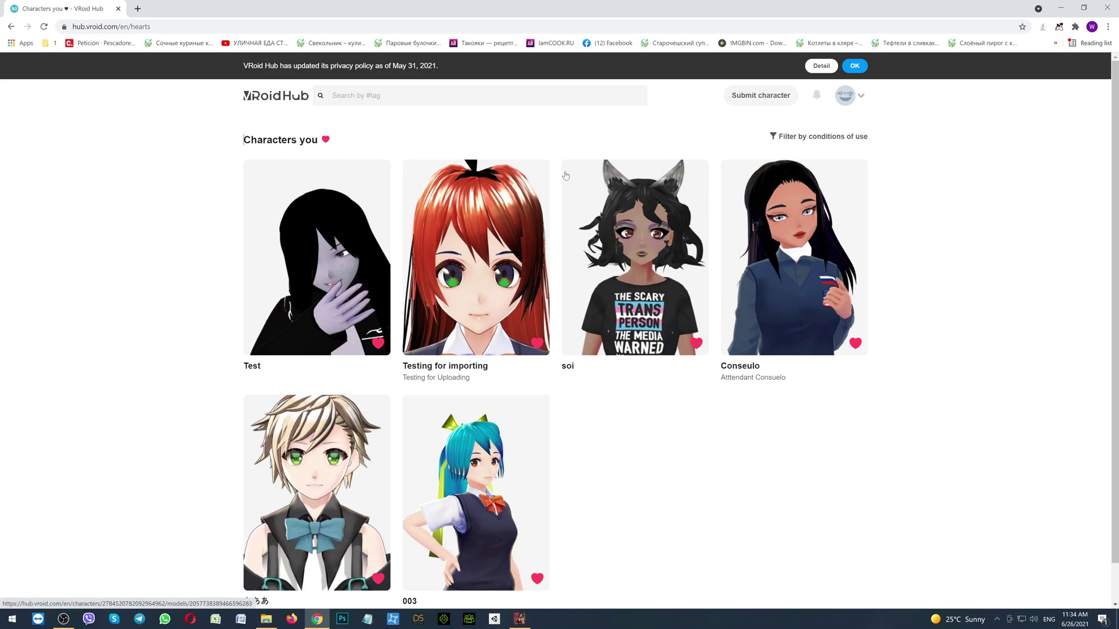
Step: Return to the VRoid Hub home page and open the full list of latest characters
click(268, 103)
scroll(169, 303, down, 2)
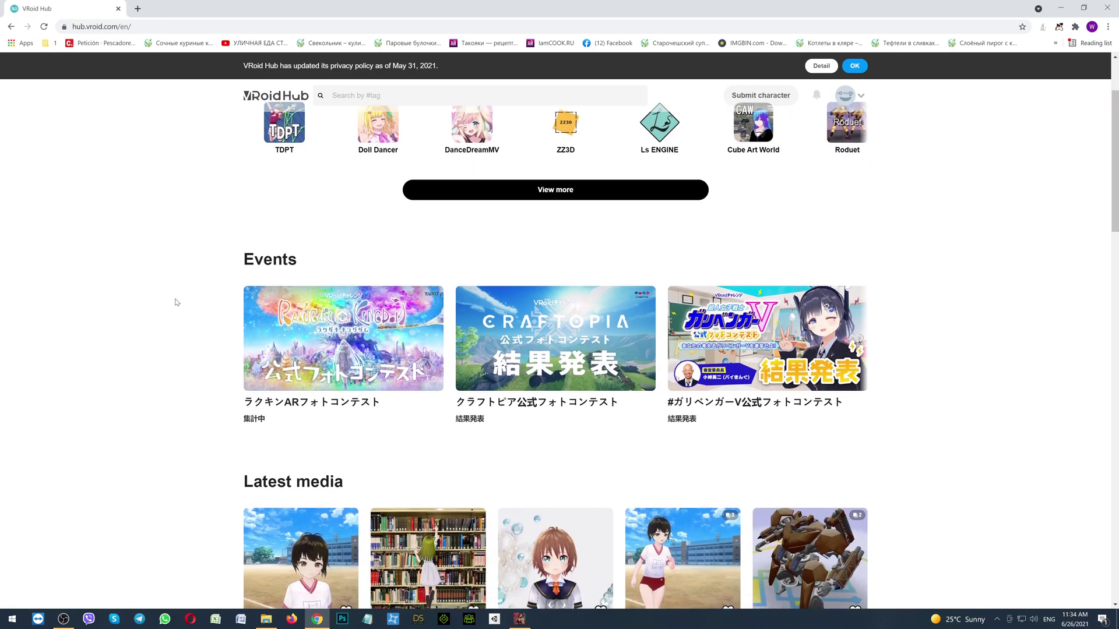
scroll(178, 300, down, 14)
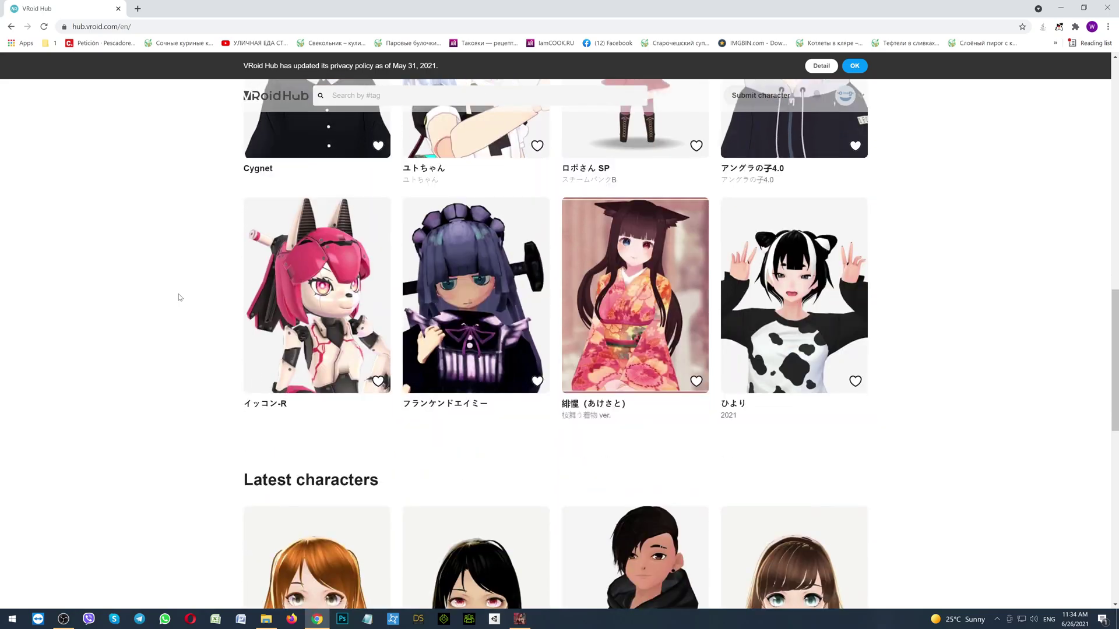
scroll(179, 298, down, 4)
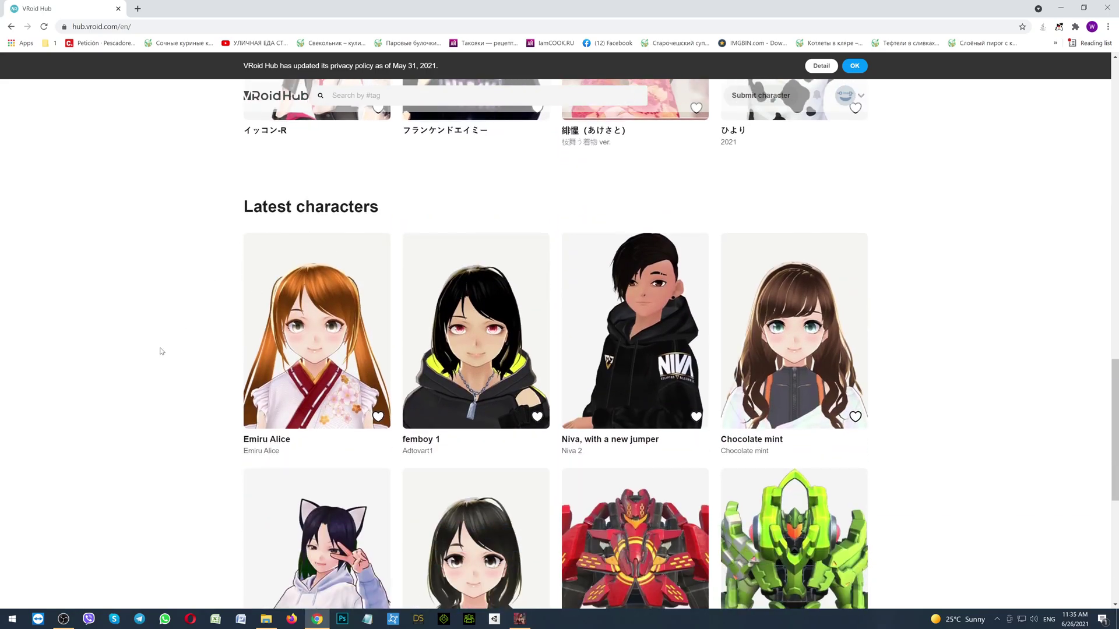
scroll(187, 336, down, 4)
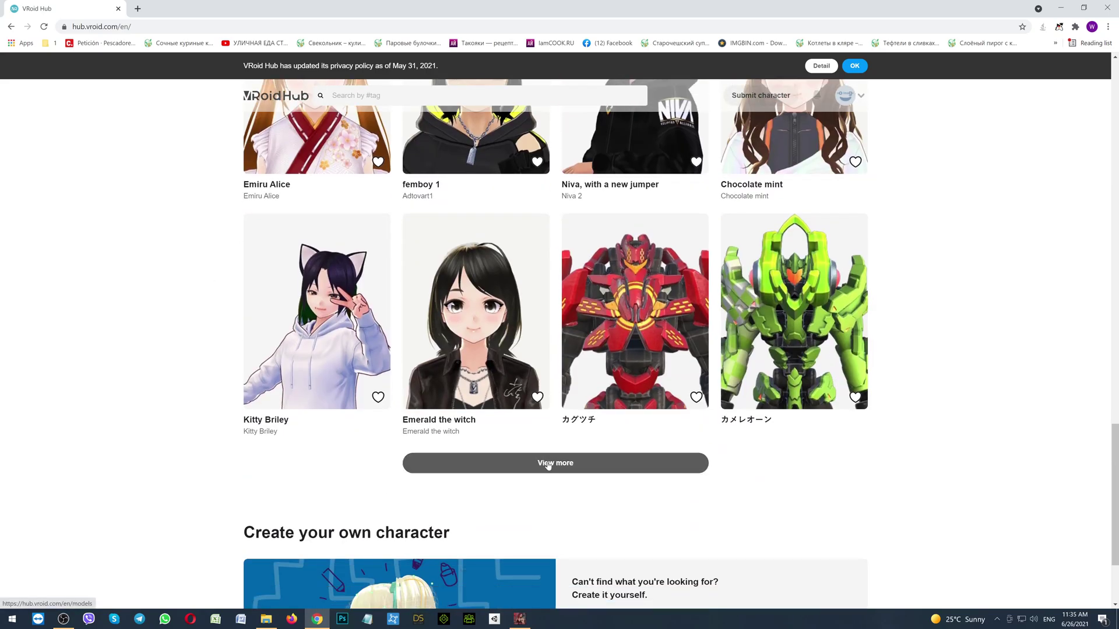
click(547, 463)
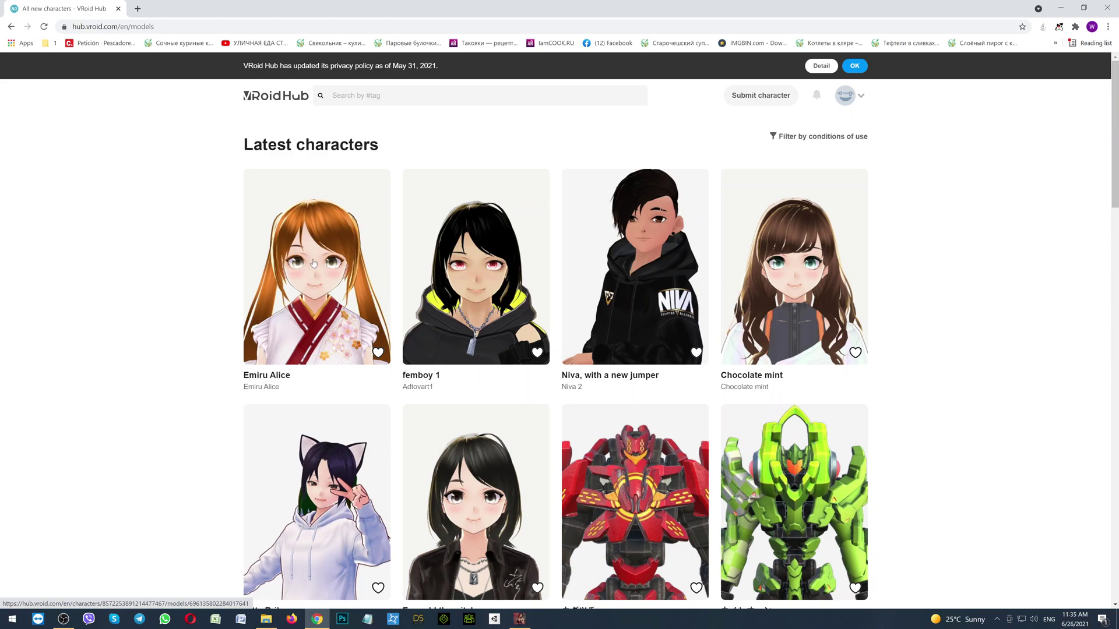
Step: Examine whether the Emiru Alice model may be used or downloaded, and return to the latest characters list
click(313, 263)
scroll(932, 366, down, 2)
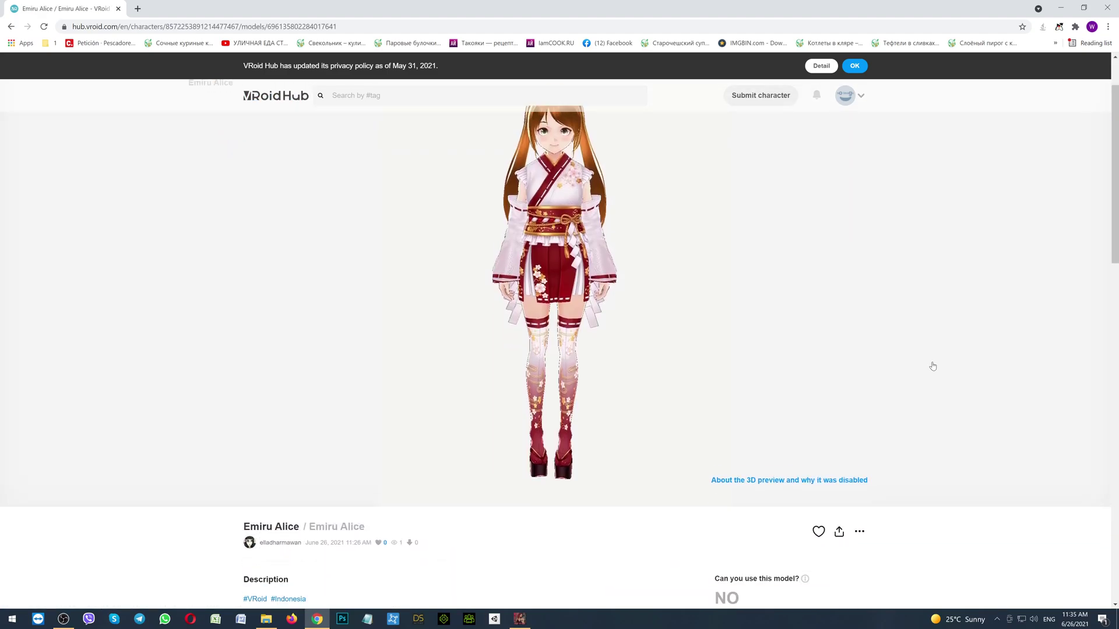
scroll(932, 366, down, 4)
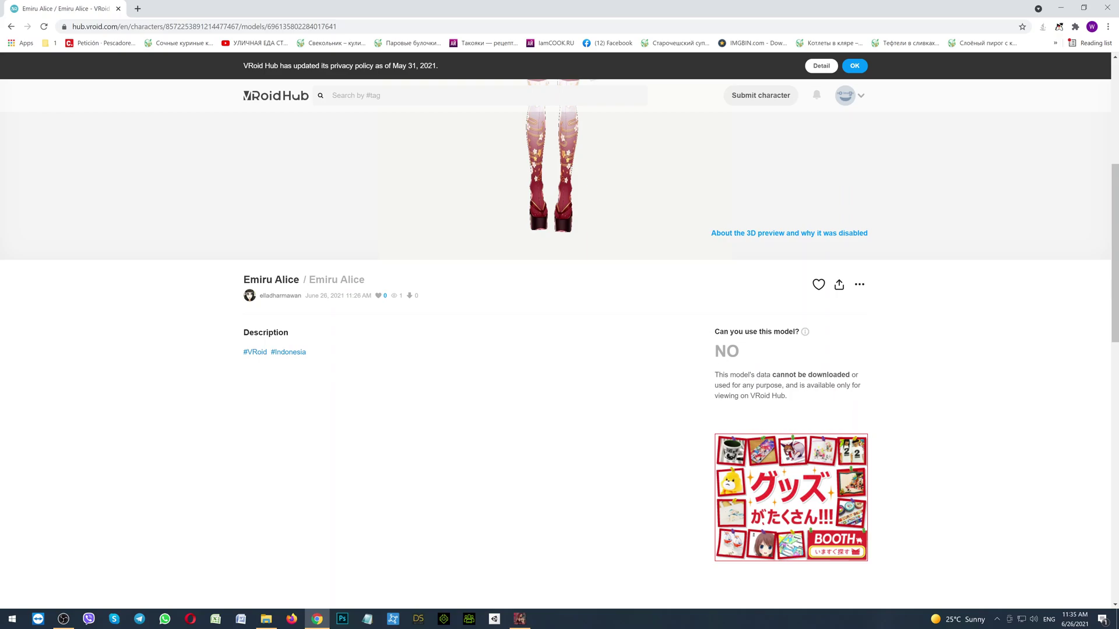
scroll(670, 367, up, 5)
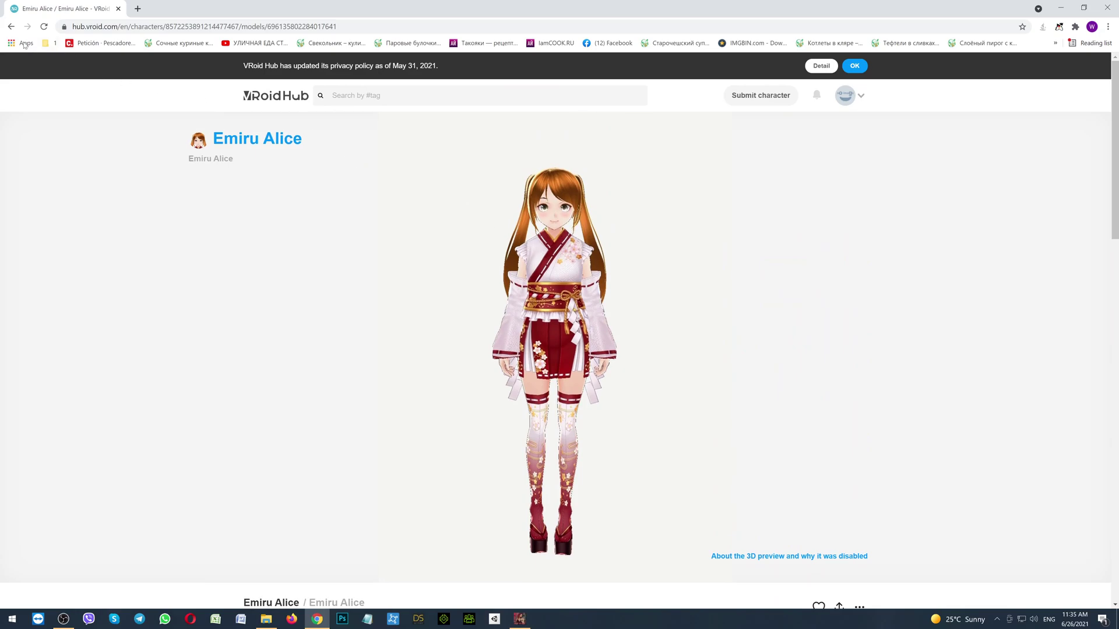
click(11, 26)
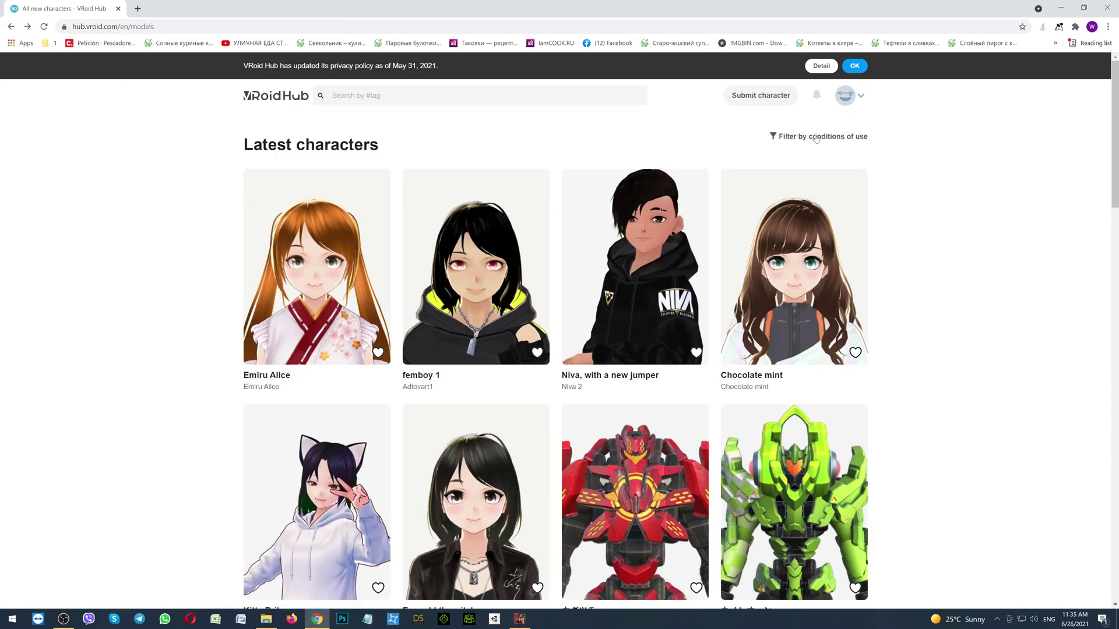
Step: Filter the characters by third-party use, download, avatar use, individual commercial use limited to non-profit activities, and attribution unnecessary
click(847, 138)
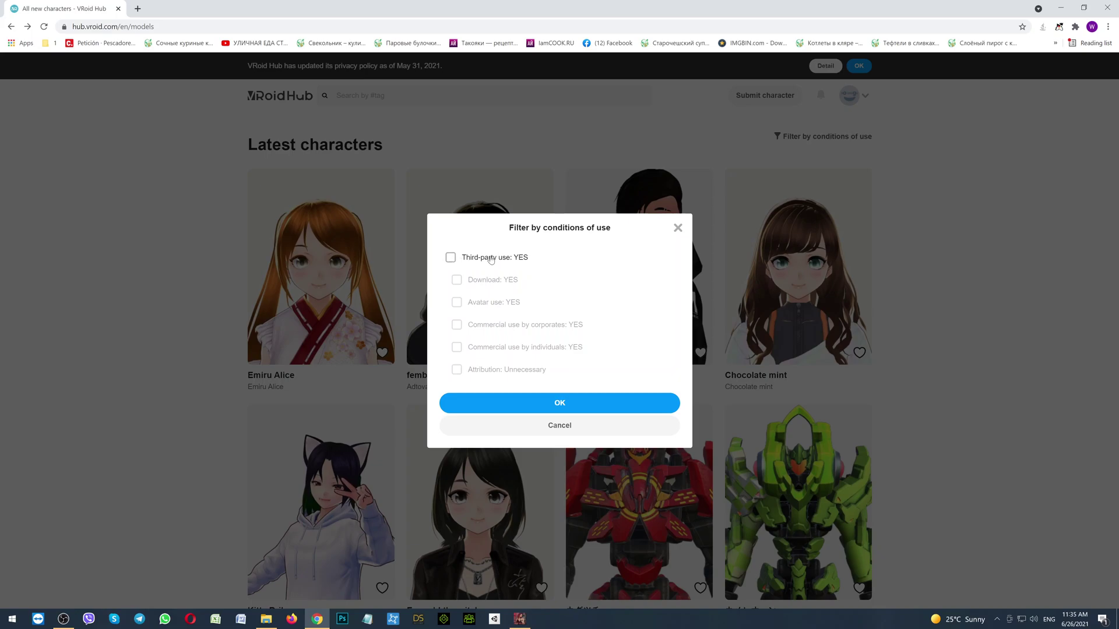
click(453, 258)
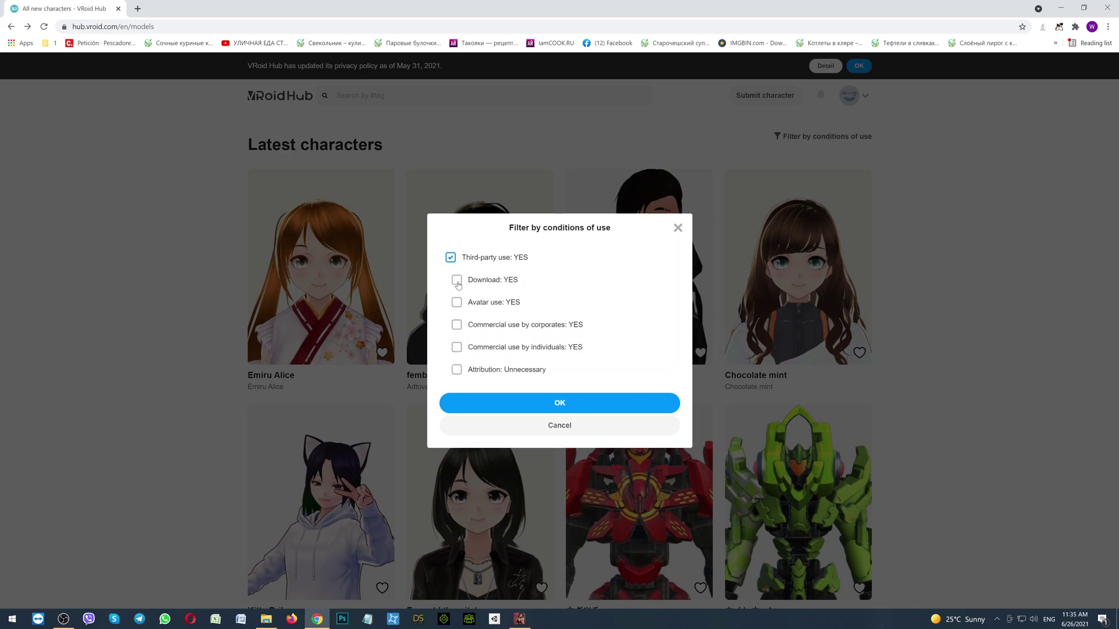
click(457, 283)
click(457, 303)
click(457, 347)
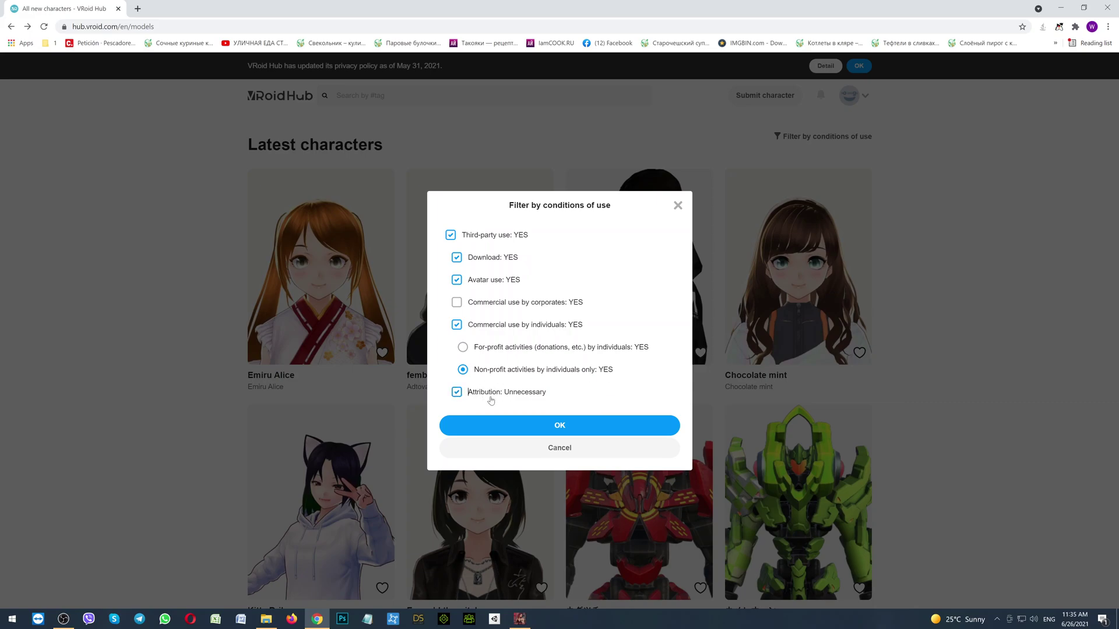
click(552, 426)
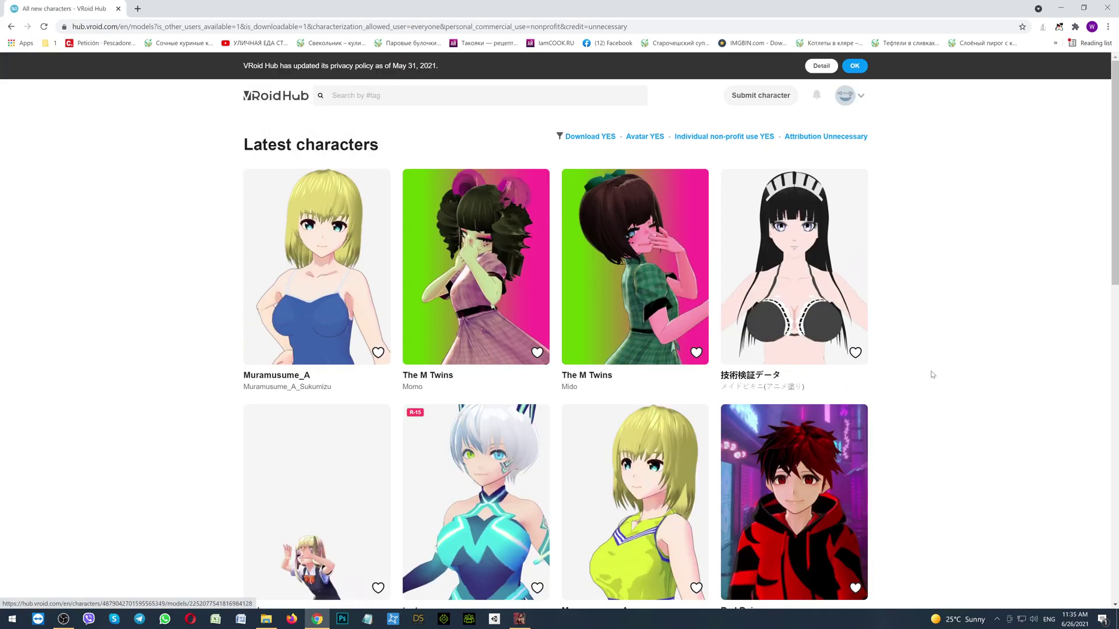
Step: Open the Victoria Rubin character from the filtered list and review its conditions of use
scroll(233, 366, down, 3)
scroll(233, 365, down, 4)
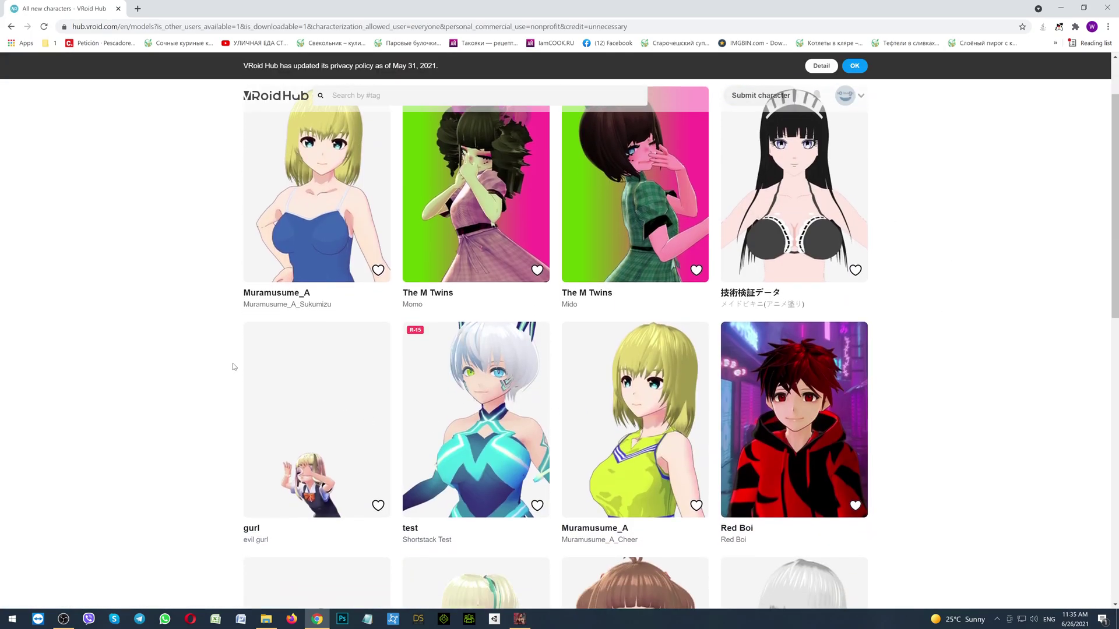
scroll(238, 377, down, 1)
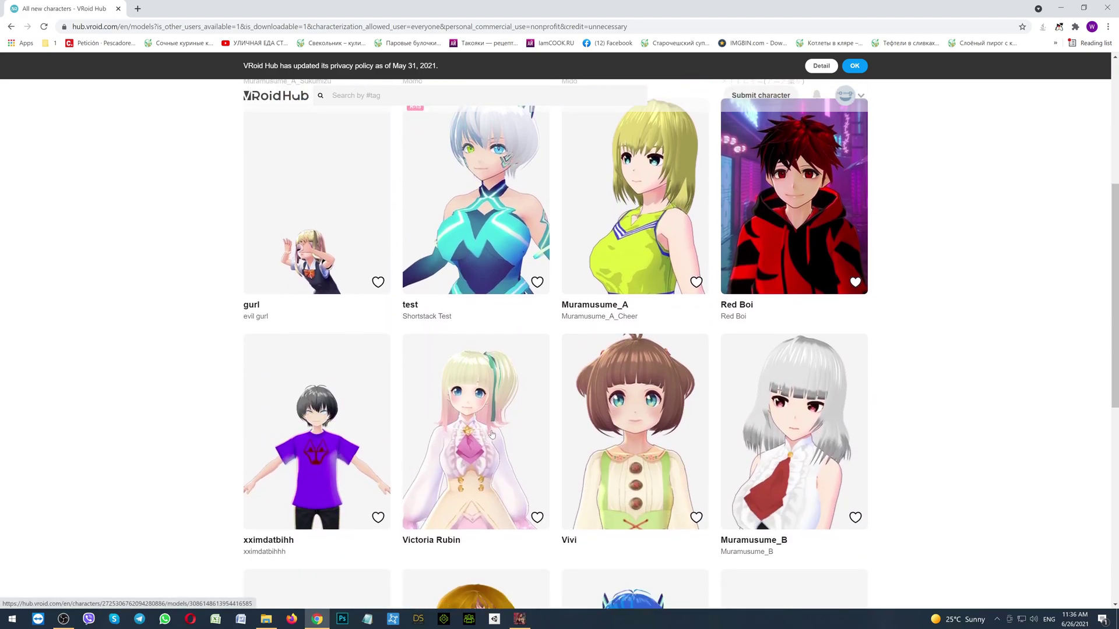
click(491, 434)
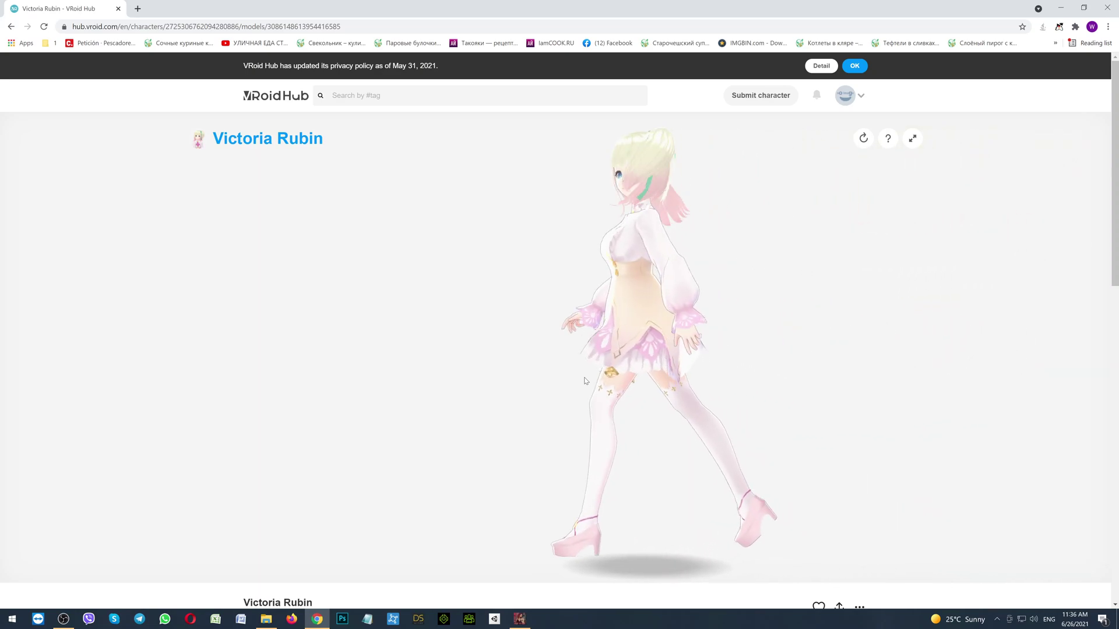
scroll(803, 369, down, 2)
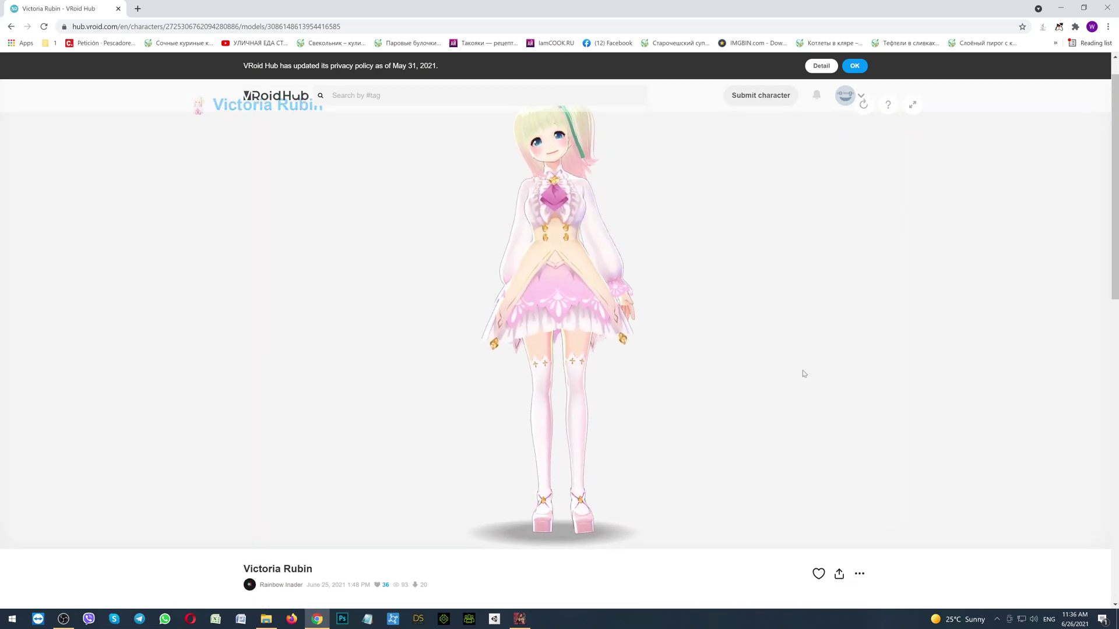
scroll(787, 373, down, 3)
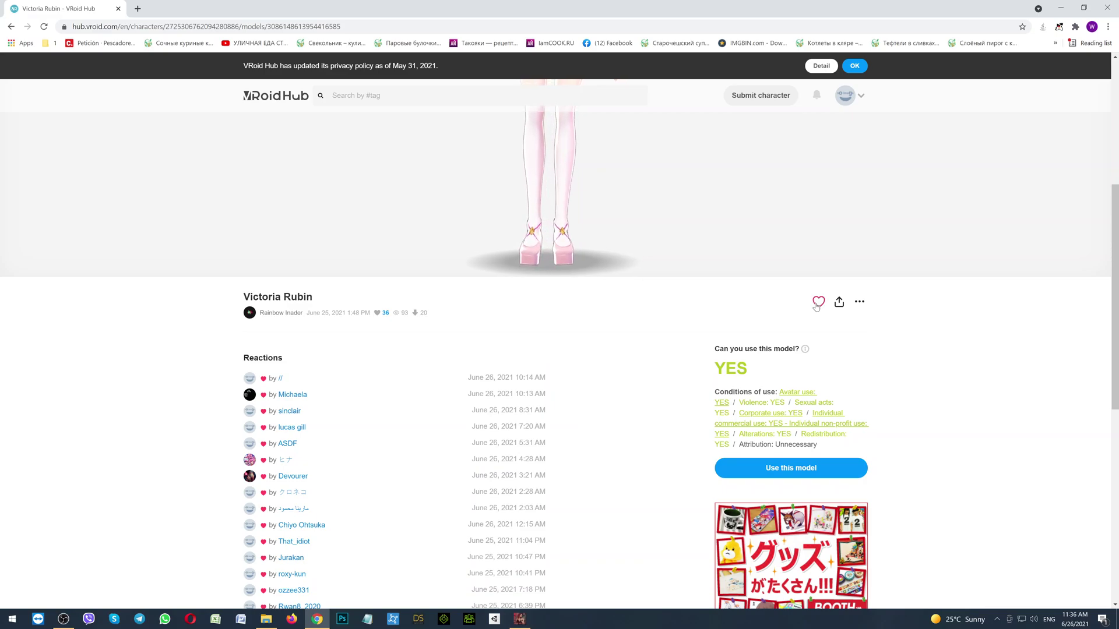
Step: Like the Victoria Rubin model and open the list of liked characters
click(818, 303)
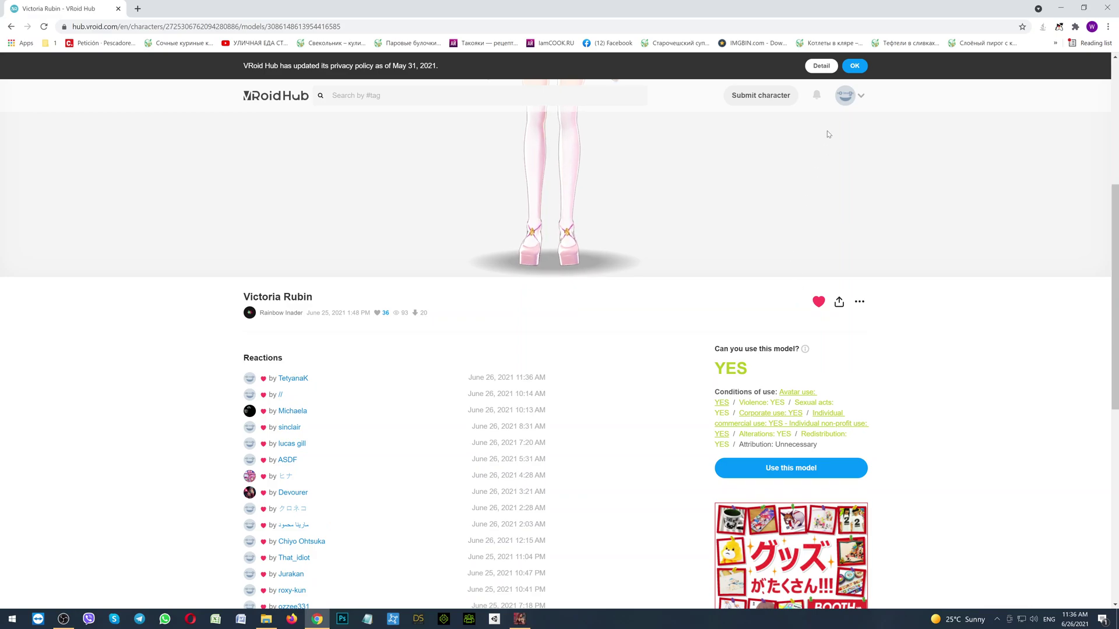
click(861, 97)
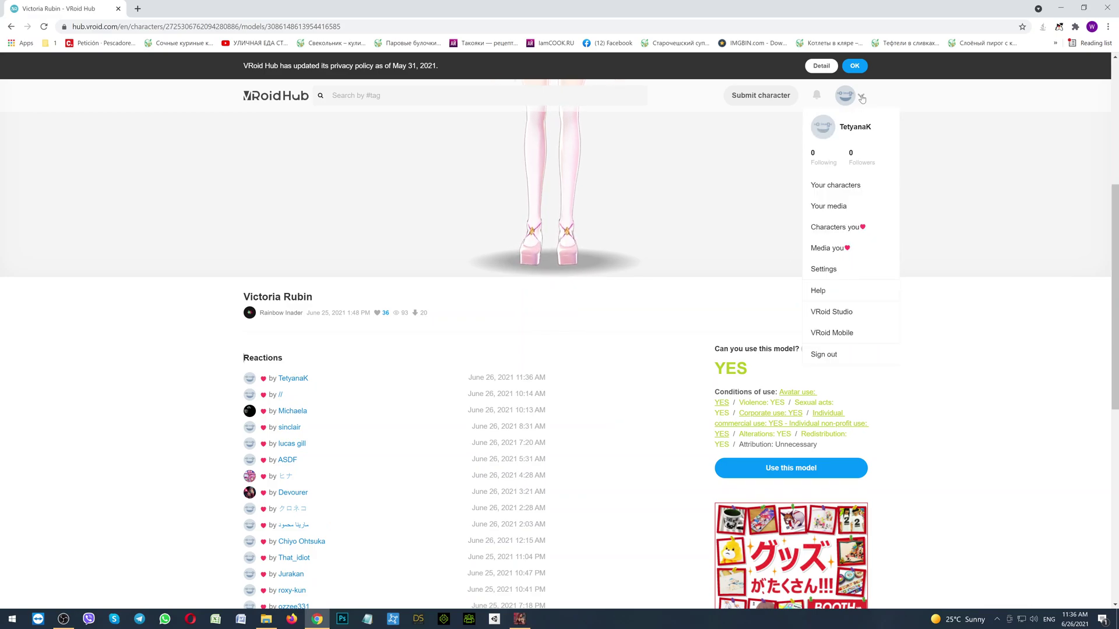
click(840, 227)
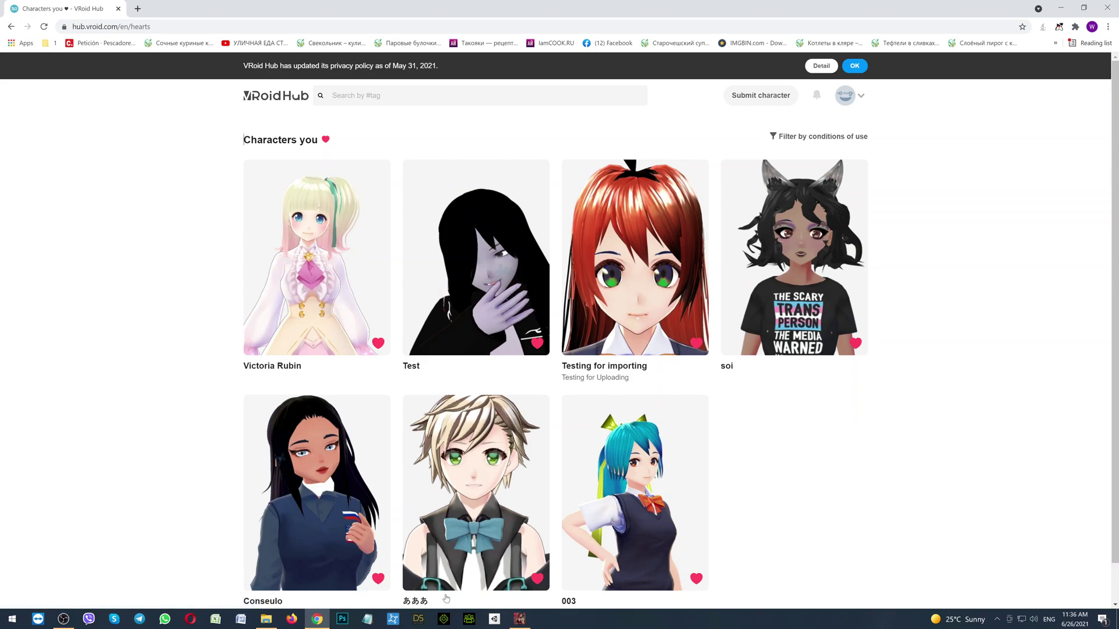
Step: Switch to Clip maker and set up loading a vRoid character with UniUnlit (No shadows) at position 0
click(519, 620)
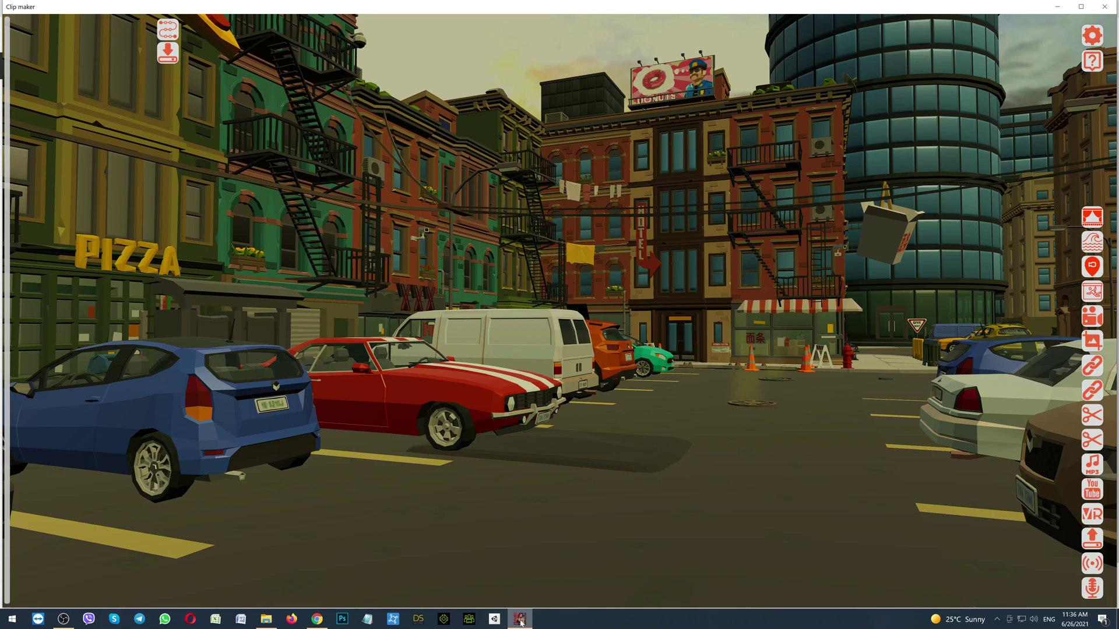
click(1093, 514)
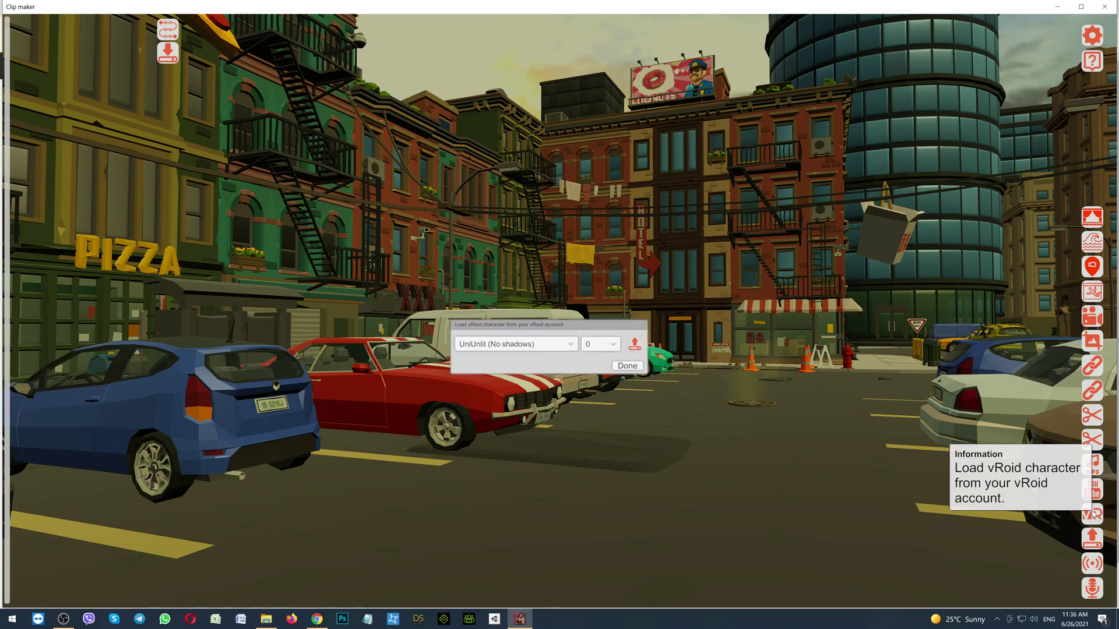
click(514, 344)
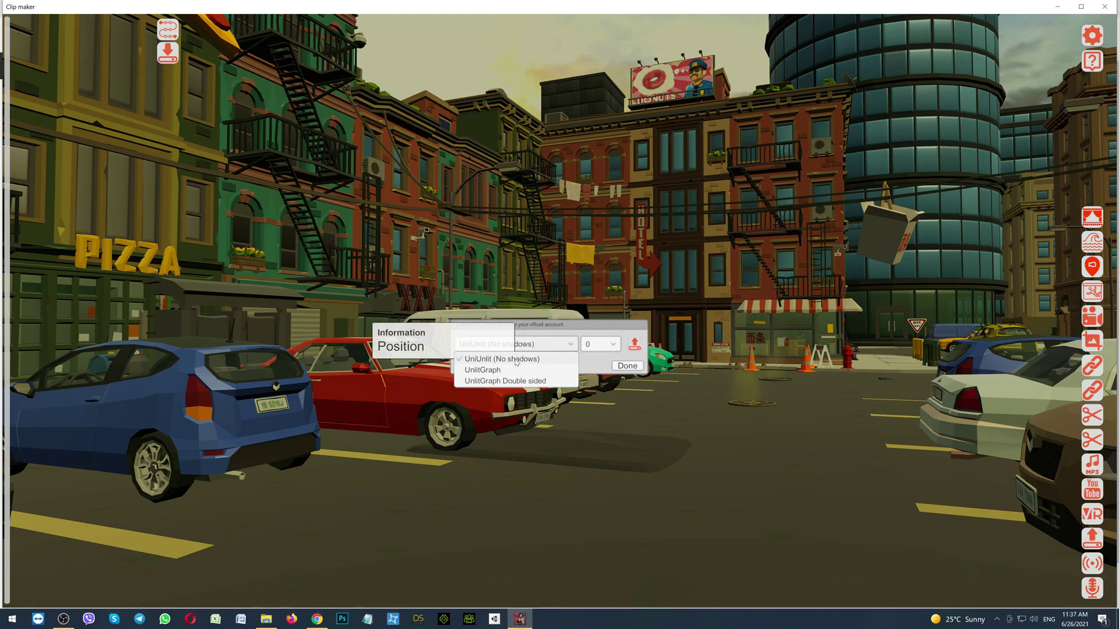
click(516, 362)
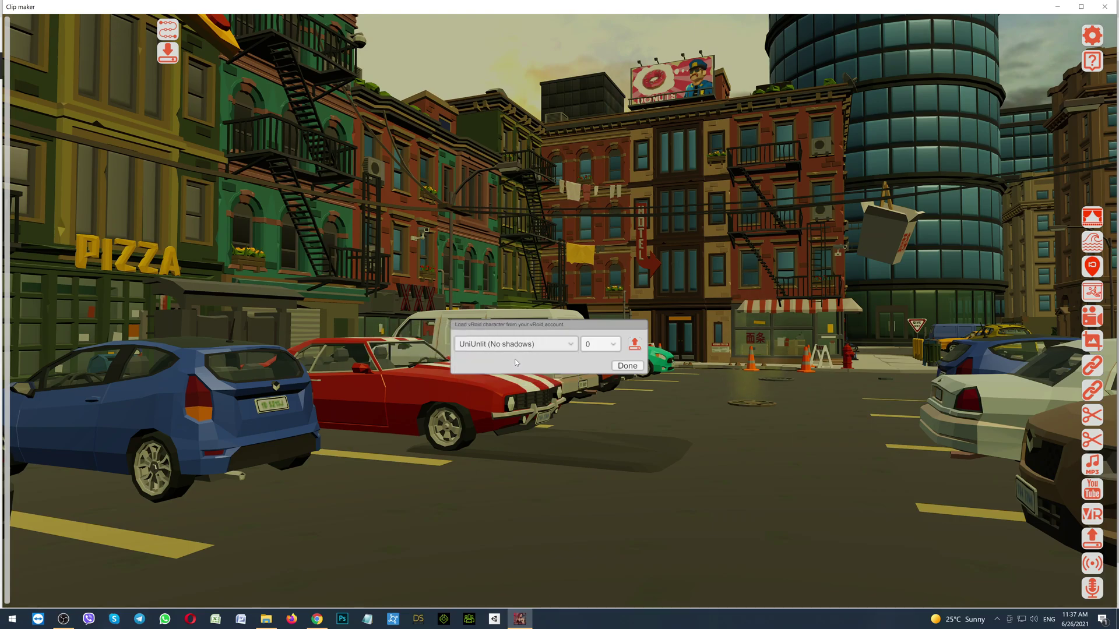
click(614, 347)
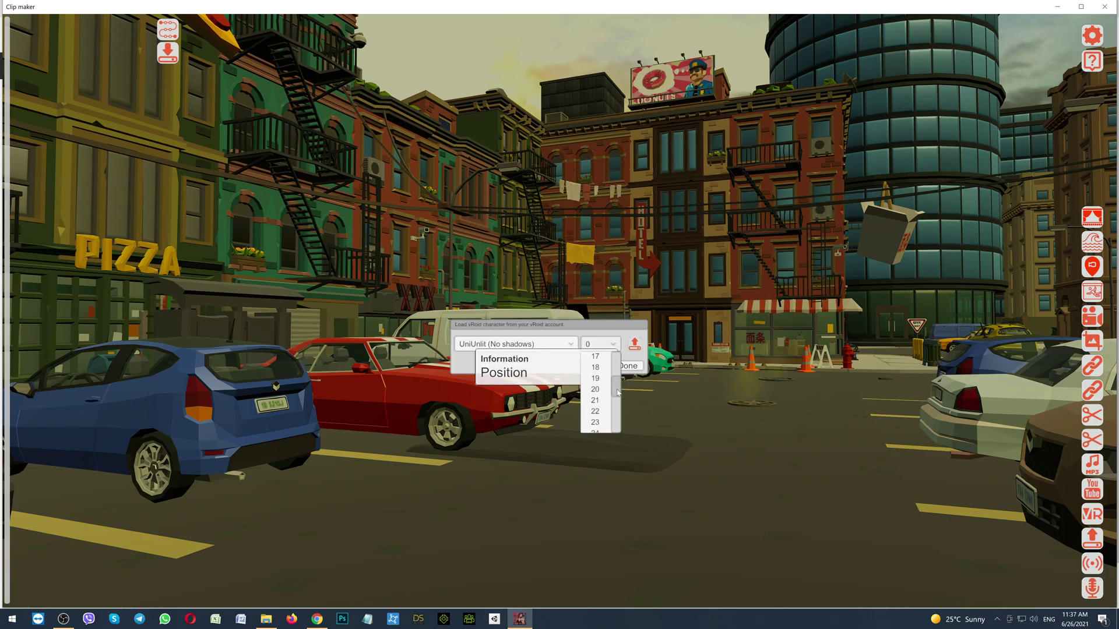
mouse_move(616, 362)
mouse_down()
mouse_move(621, 429)
mouse_move(617, 362)
mouse_up()
click(591, 362)
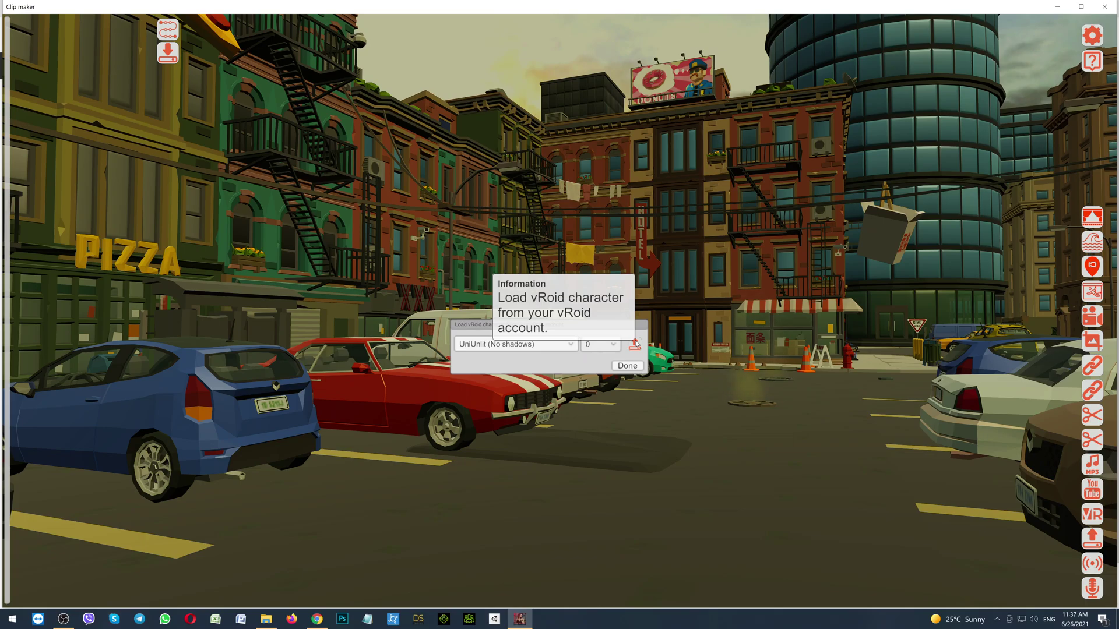
Step: Open the vRoid account's character browser on its liked characters and set the language to Japanese
click(635, 344)
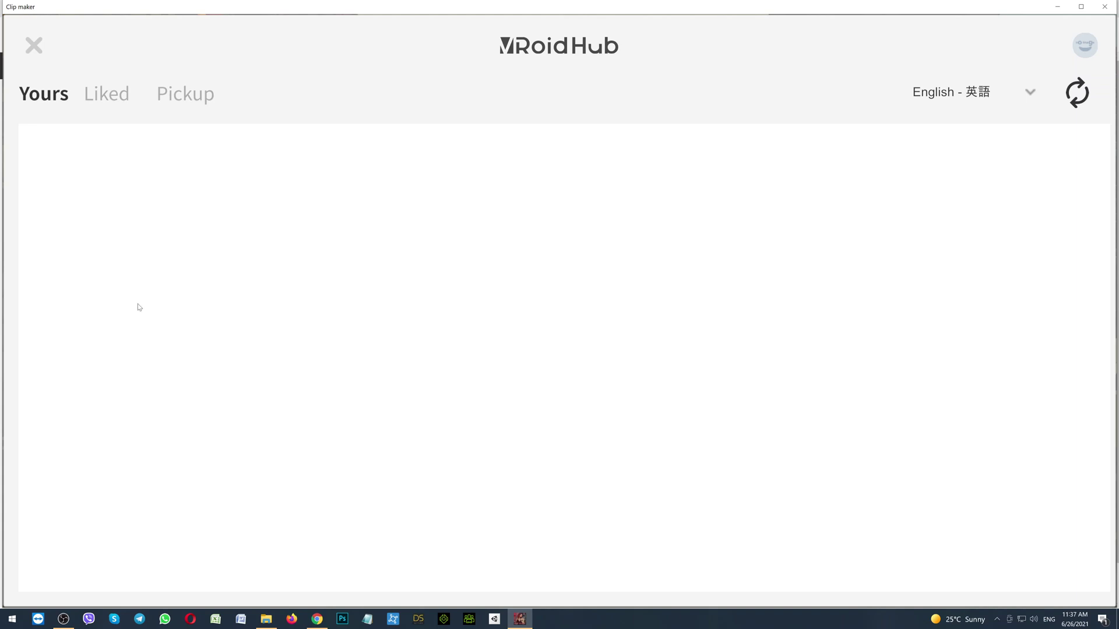
click(114, 99)
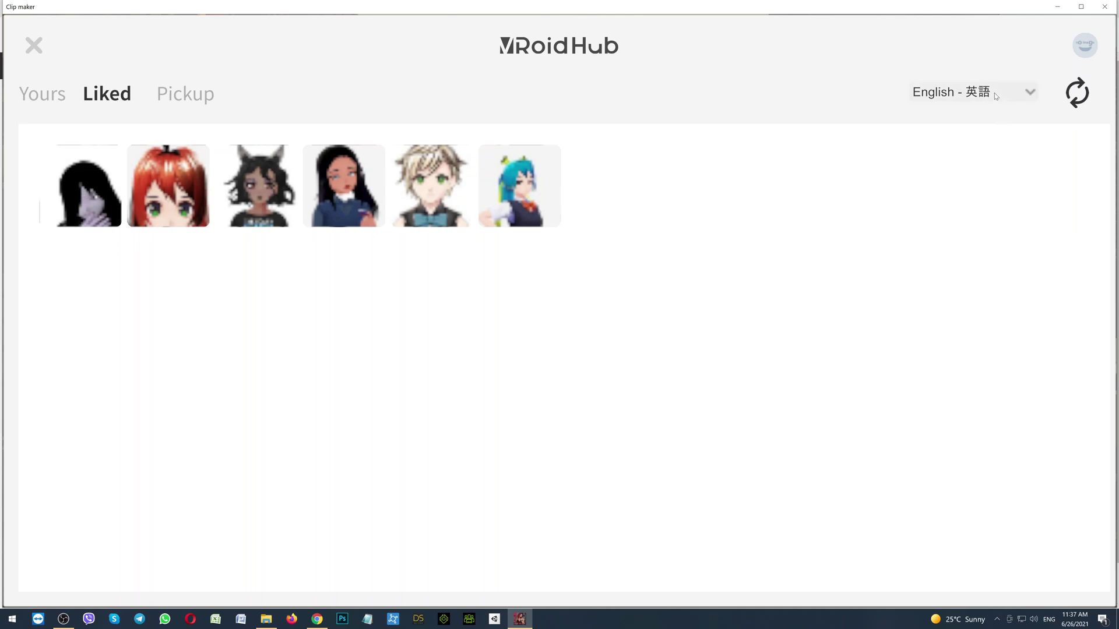
click(1020, 99)
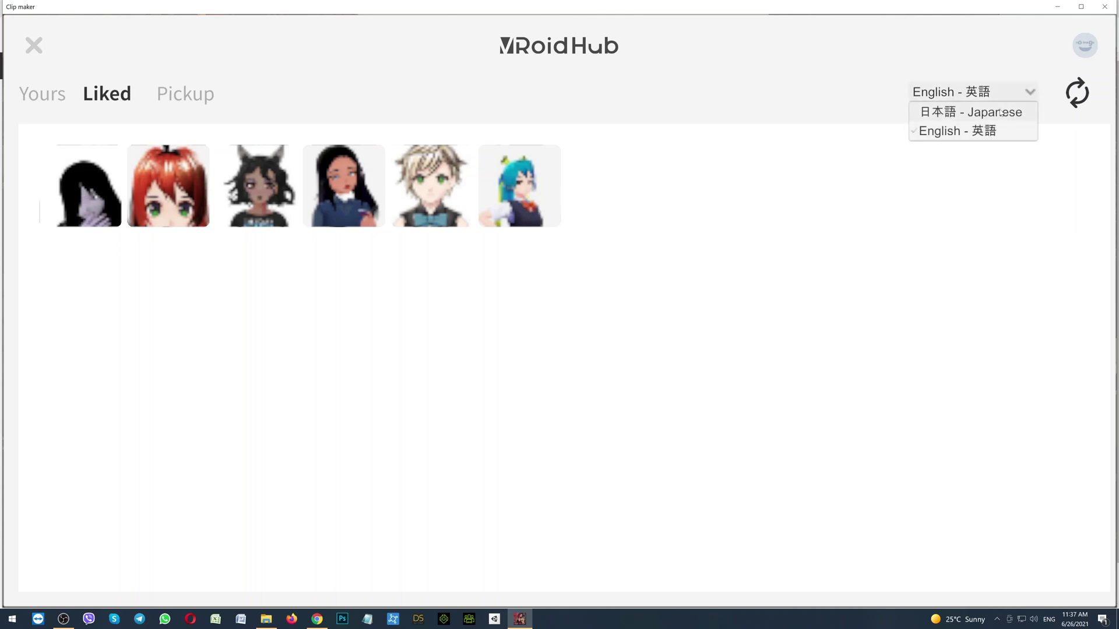
click(1000, 112)
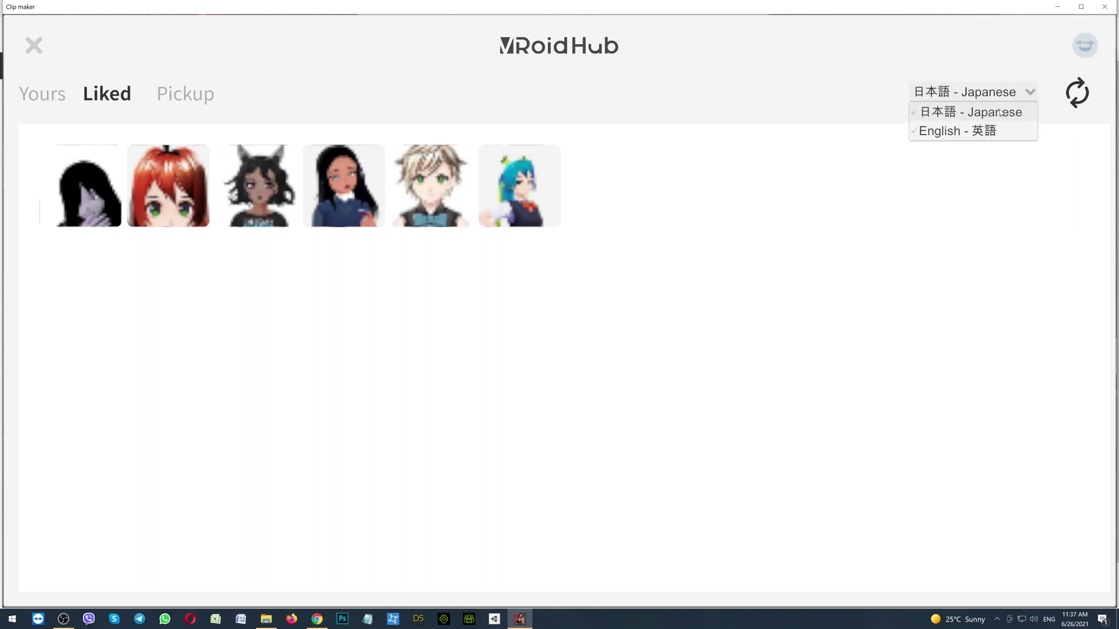
Step: Load the liked Conseulo character into the scene, accepting its conditions of use, and close the vRoid loading dialog
click(956, 115)
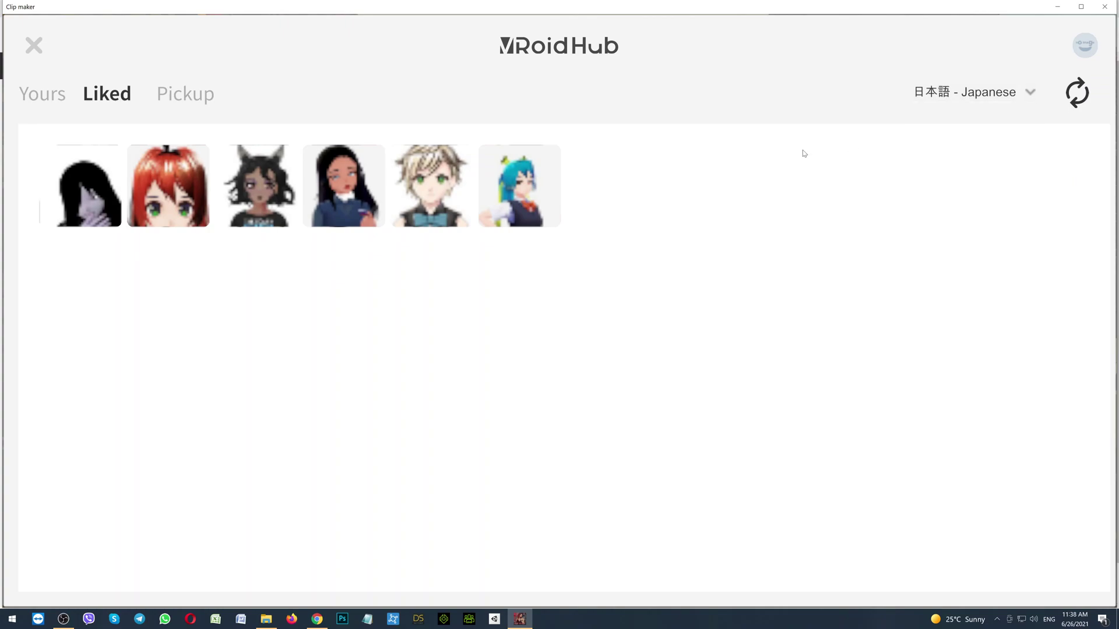
click(345, 193)
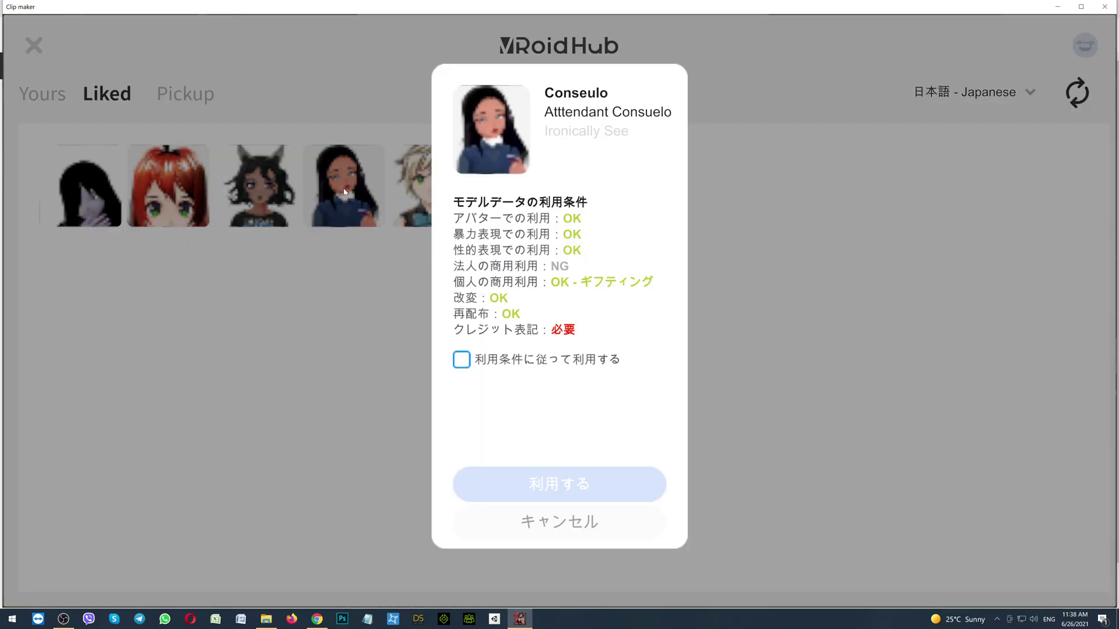
click(462, 360)
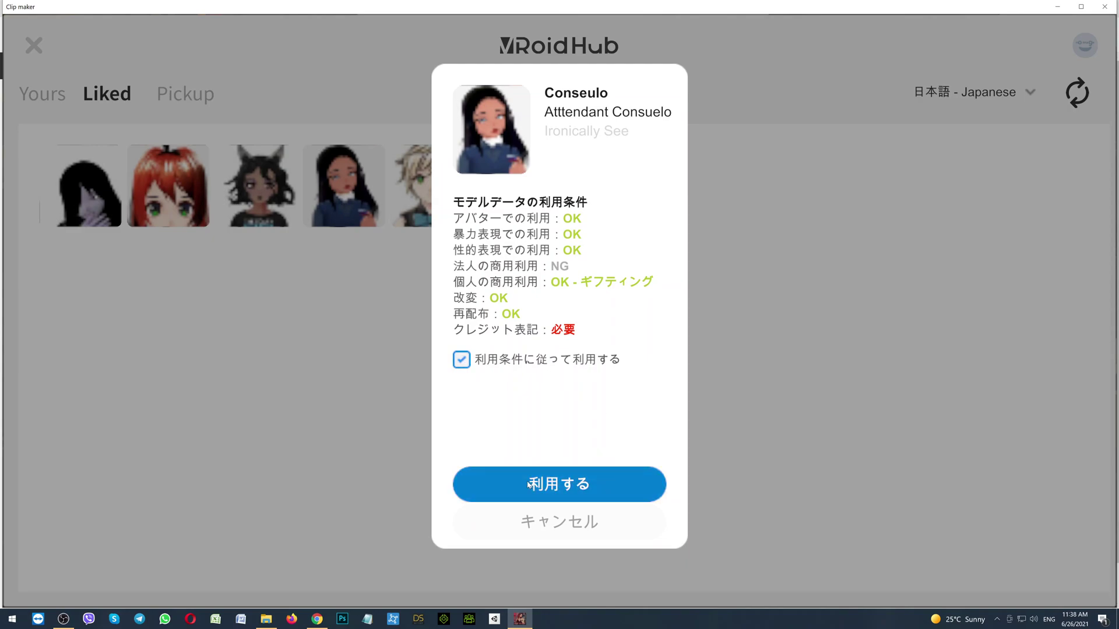
click(556, 486)
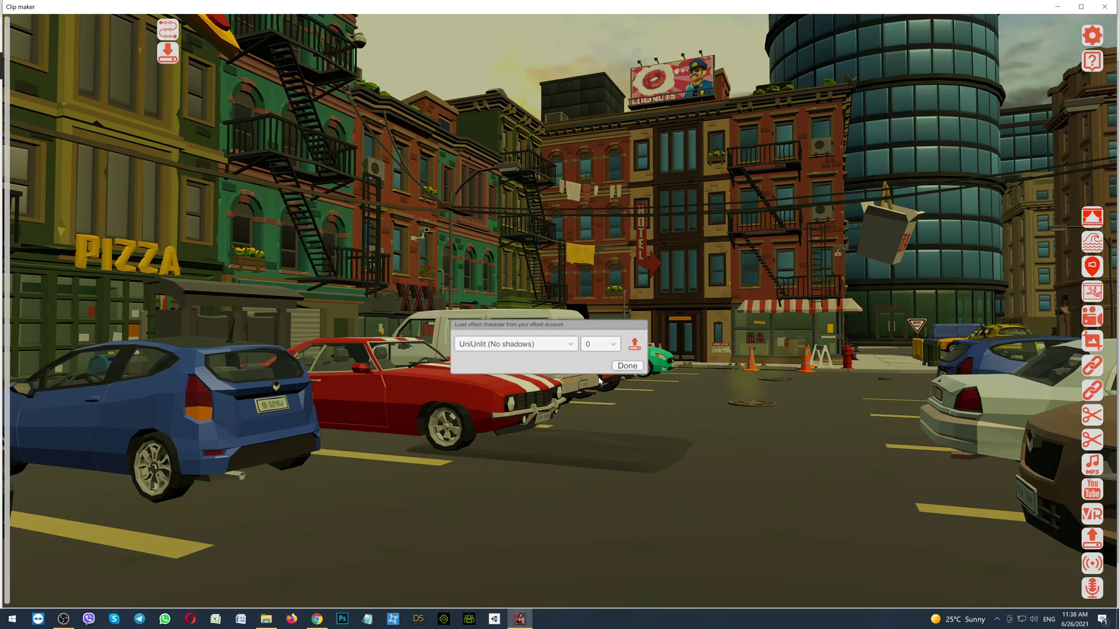
click(628, 366)
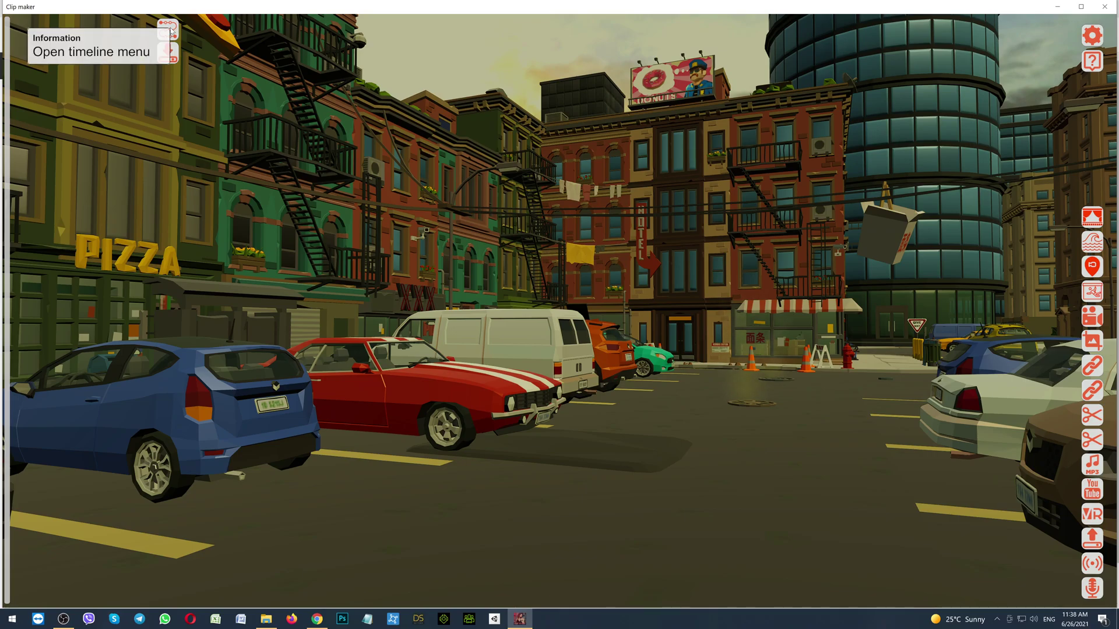
Step: Add a camera position and a personage switcher to the timeline
click(169, 29)
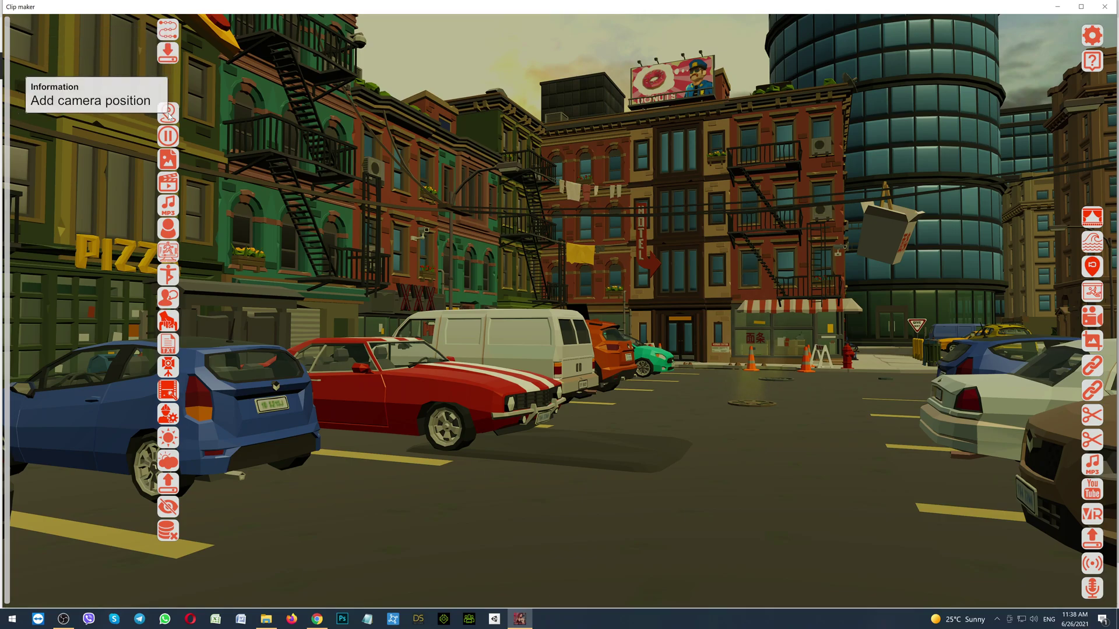
click(168, 114)
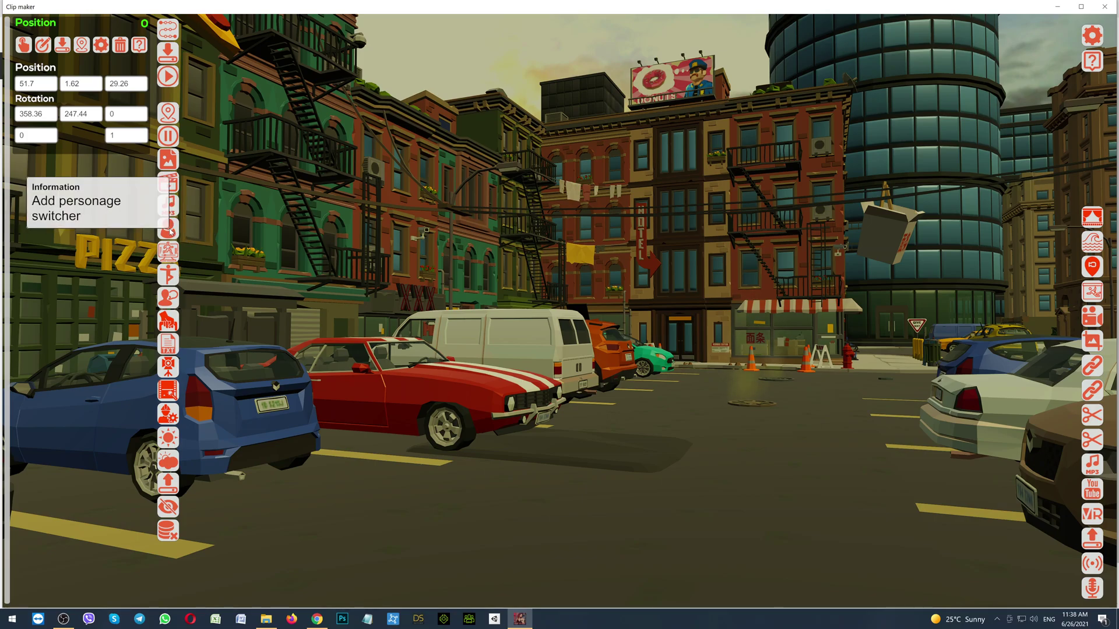
click(170, 229)
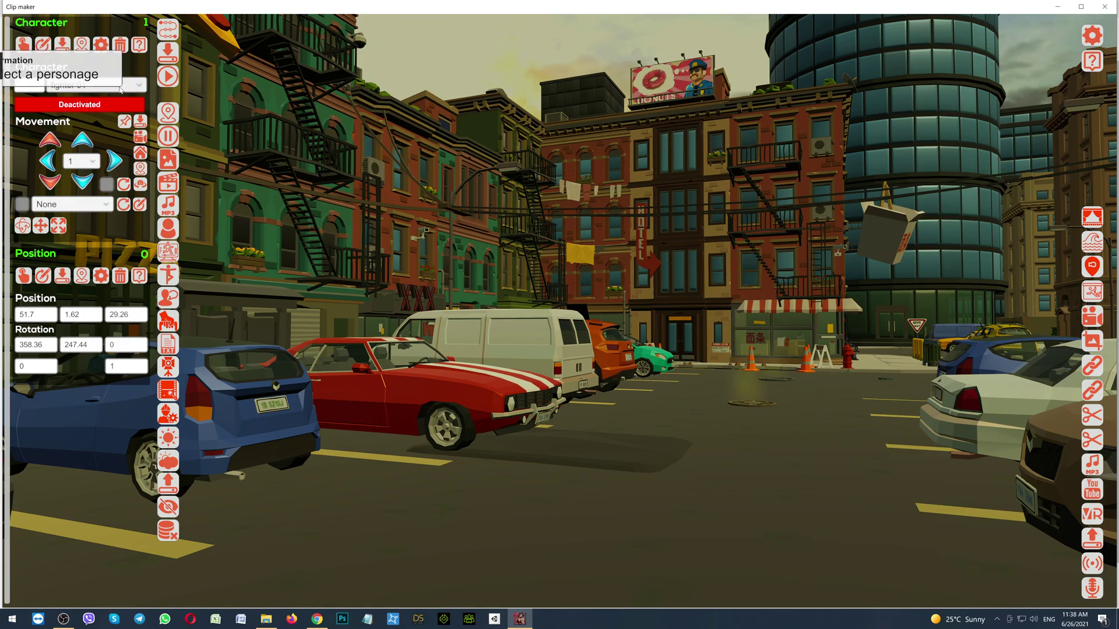
Step: Choose vRoid00_model as the personage switcher's character and set it to Activated
click(137, 88)
scroll(141, 118, up, 3)
drag(141, 118, 81, 172)
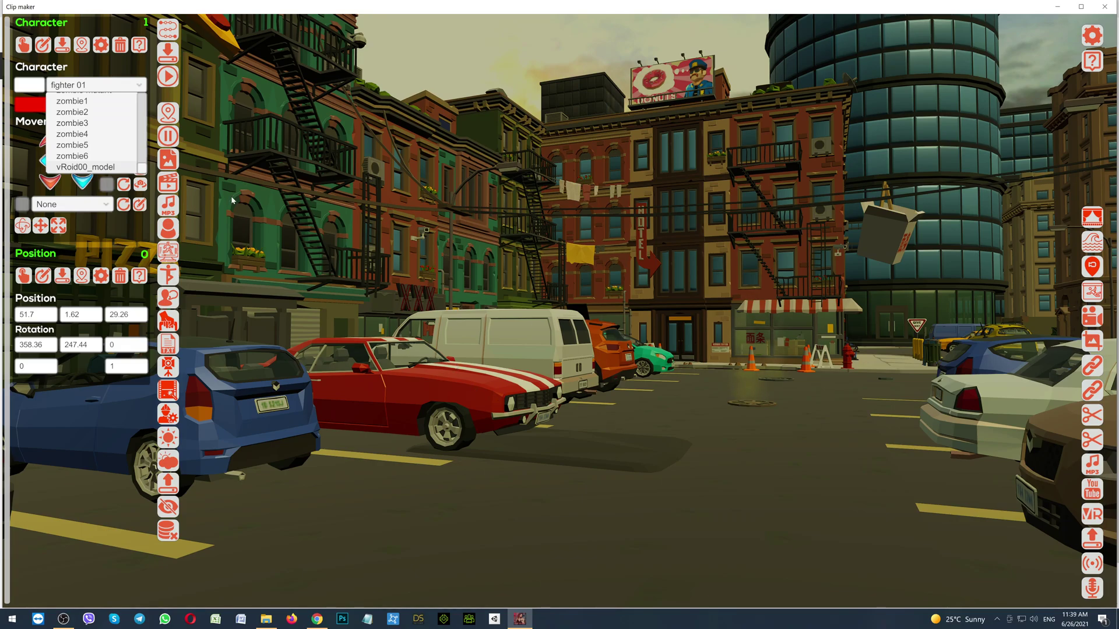
click(101, 169)
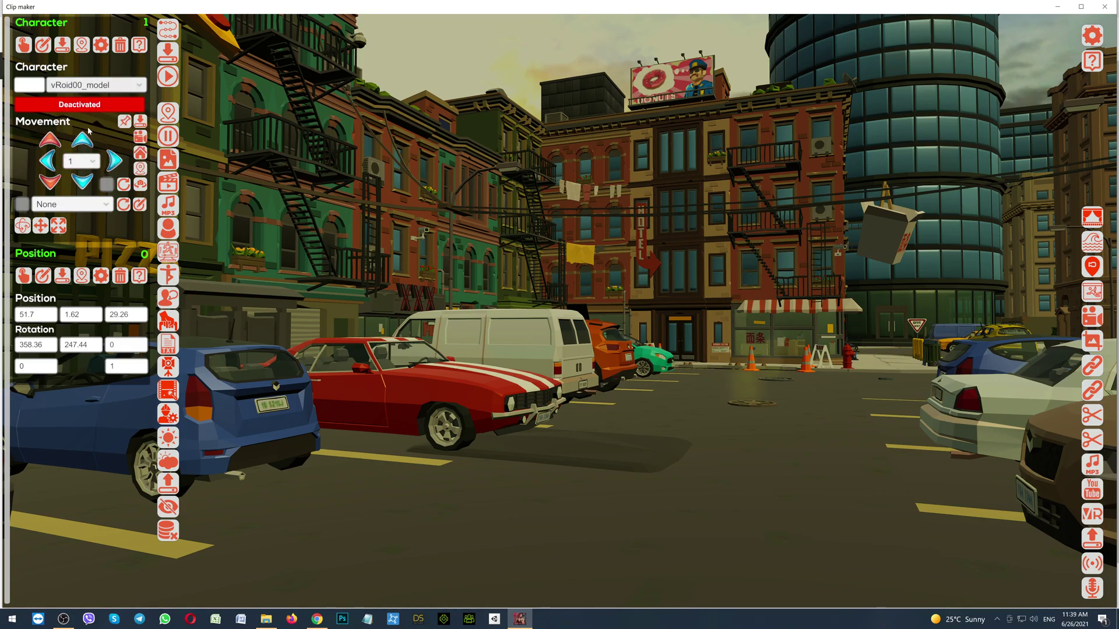
click(95, 105)
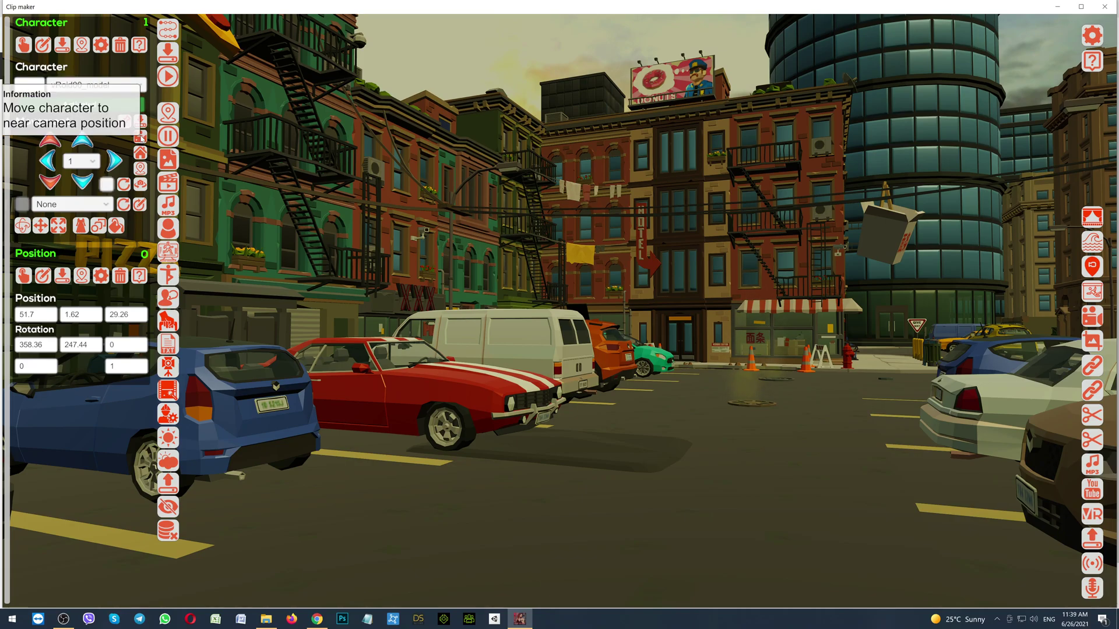
Step: Move the character near the camera position and shift it left and forward toward the middle of the parking lot
click(141, 137)
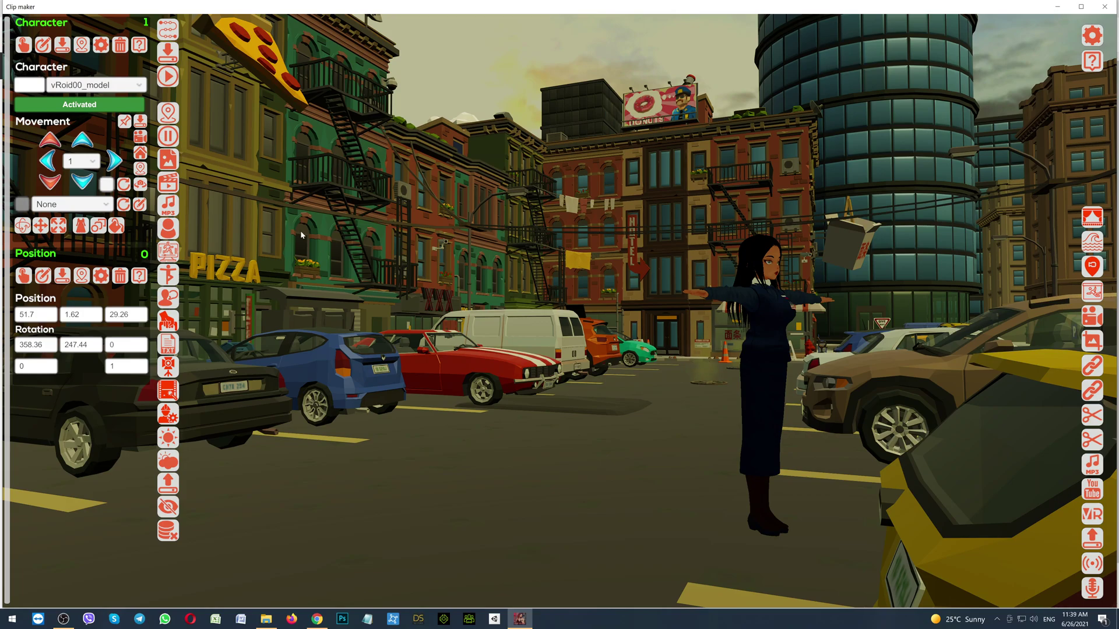
click(48, 161)
click(83, 144)
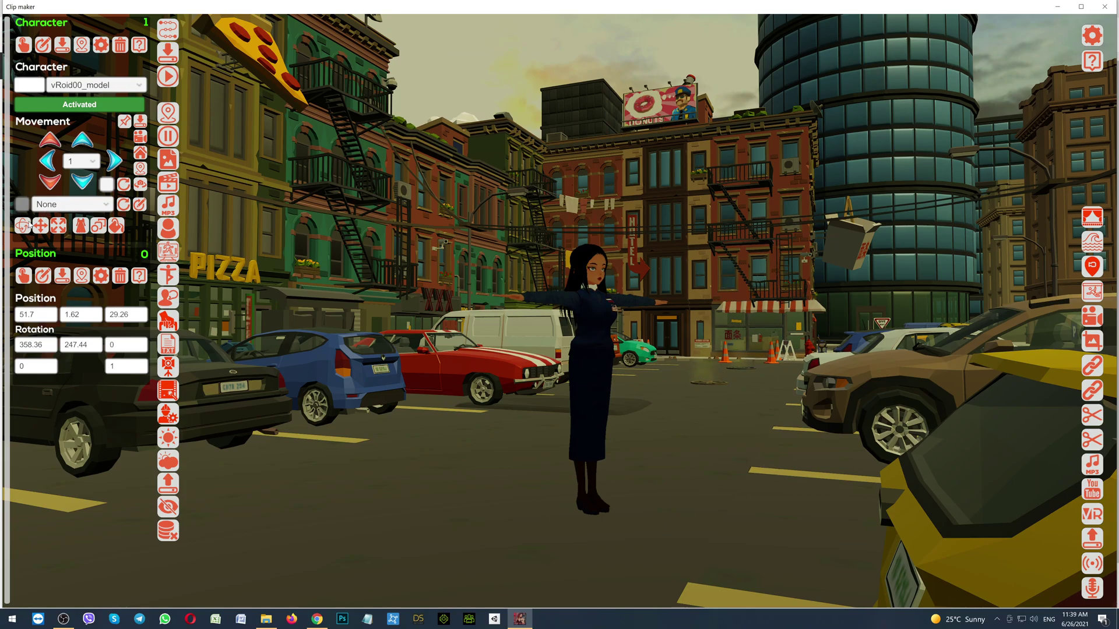